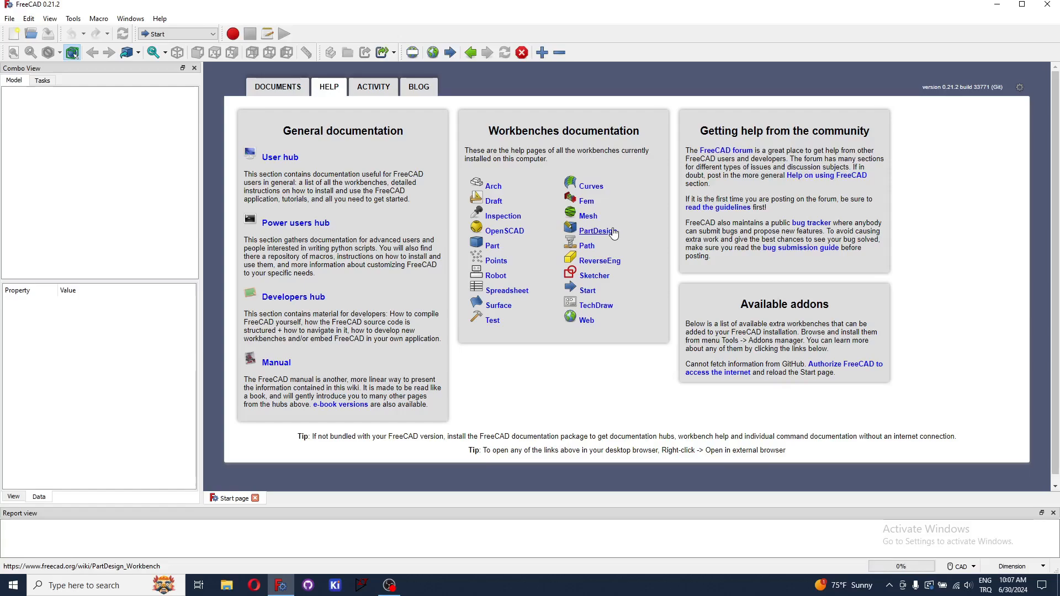
# Step: Open the PartDesign workbench documentation and read the Additive box page's description, usage, options and properties
pyautogui.click(615, 233)
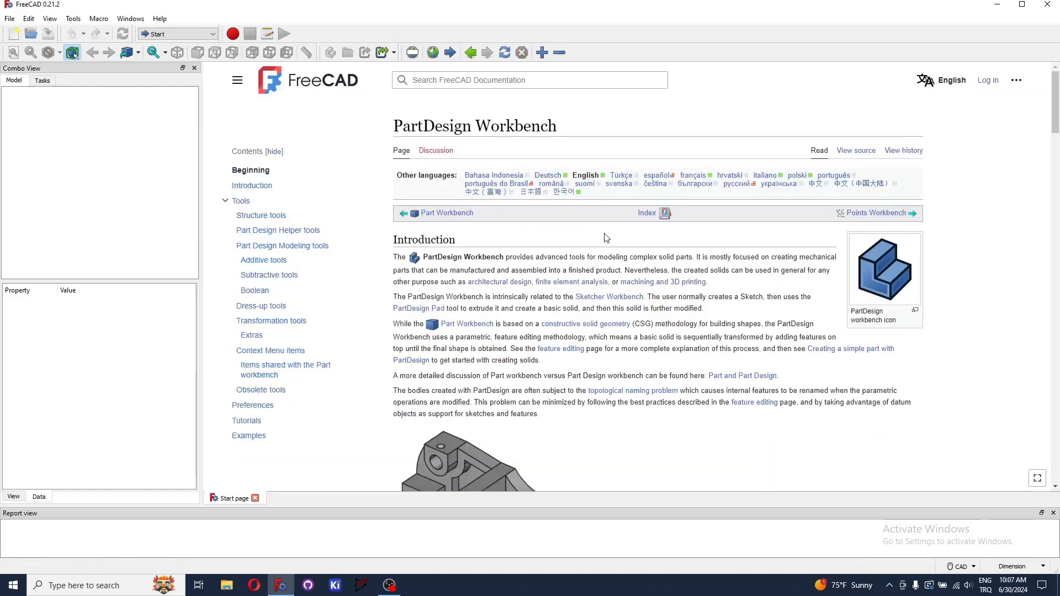
pyautogui.scroll(-15, 606, 238)
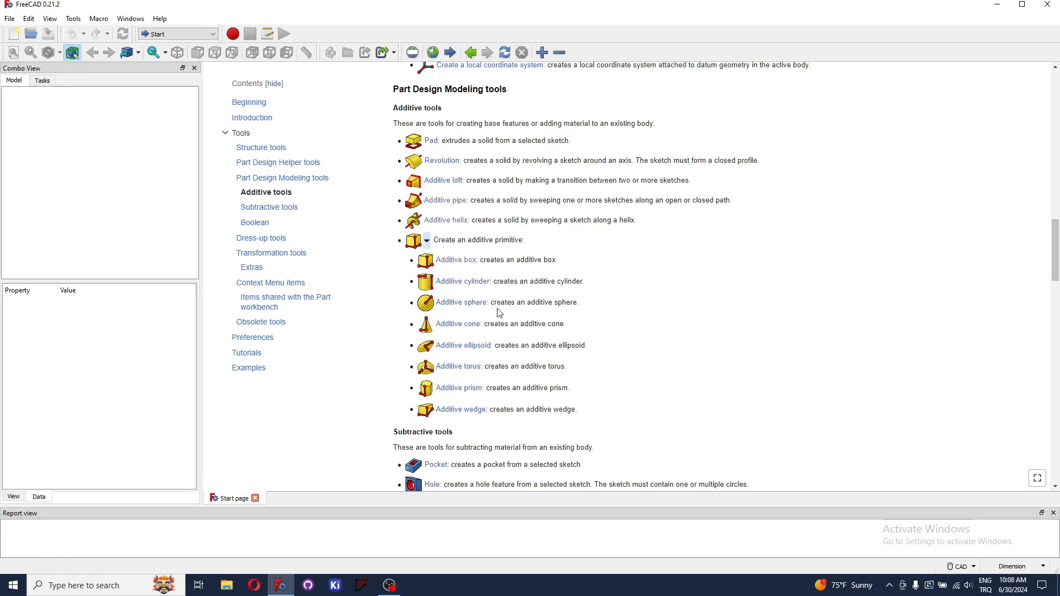
pyautogui.click(463, 260)
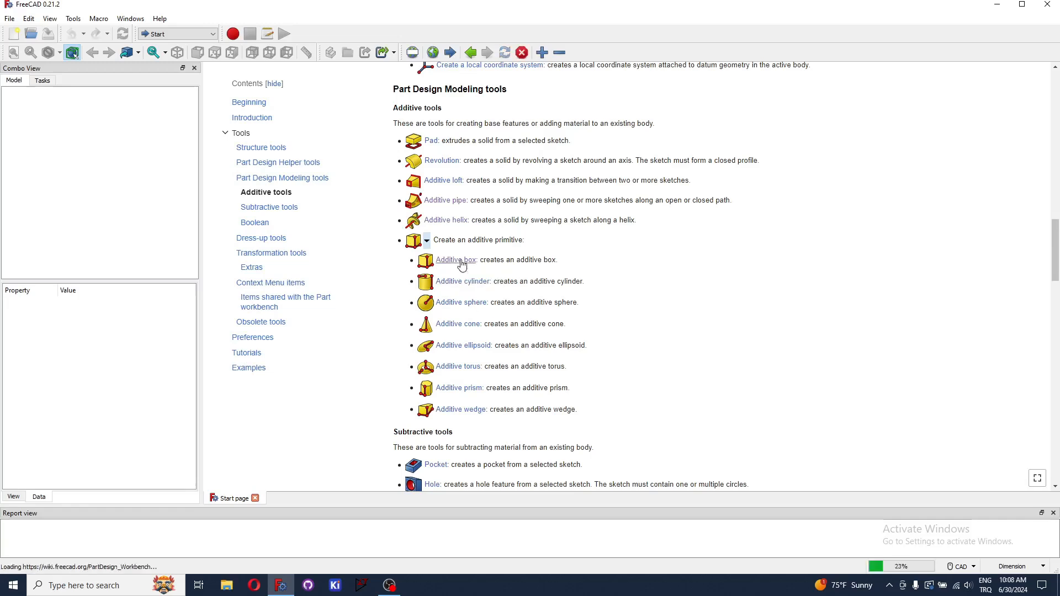
pyautogui.scroll(-1, 462, 263)
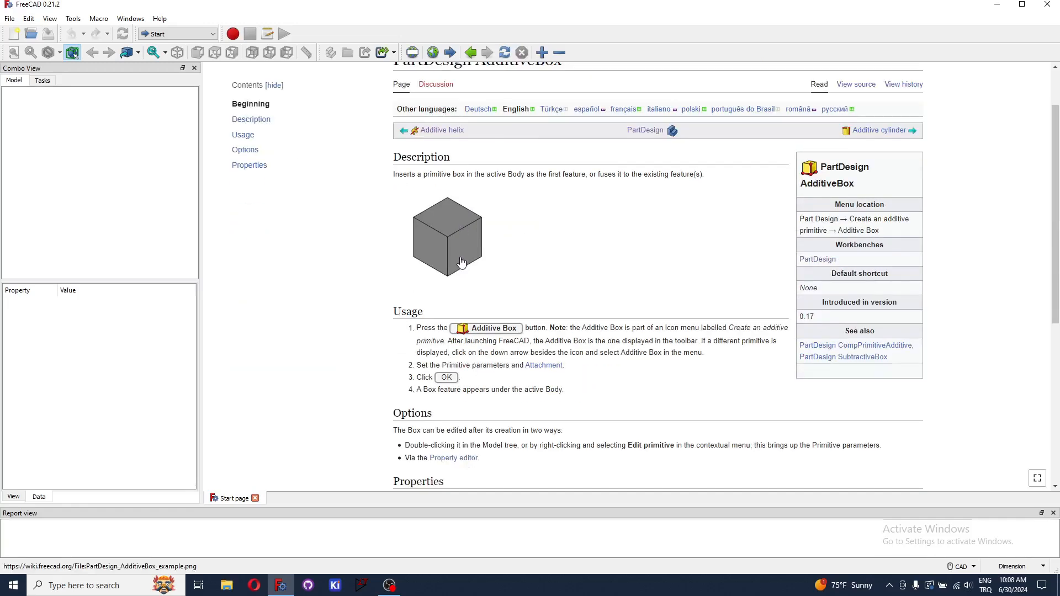
pyautogui.scroll(-2, 481, 255)
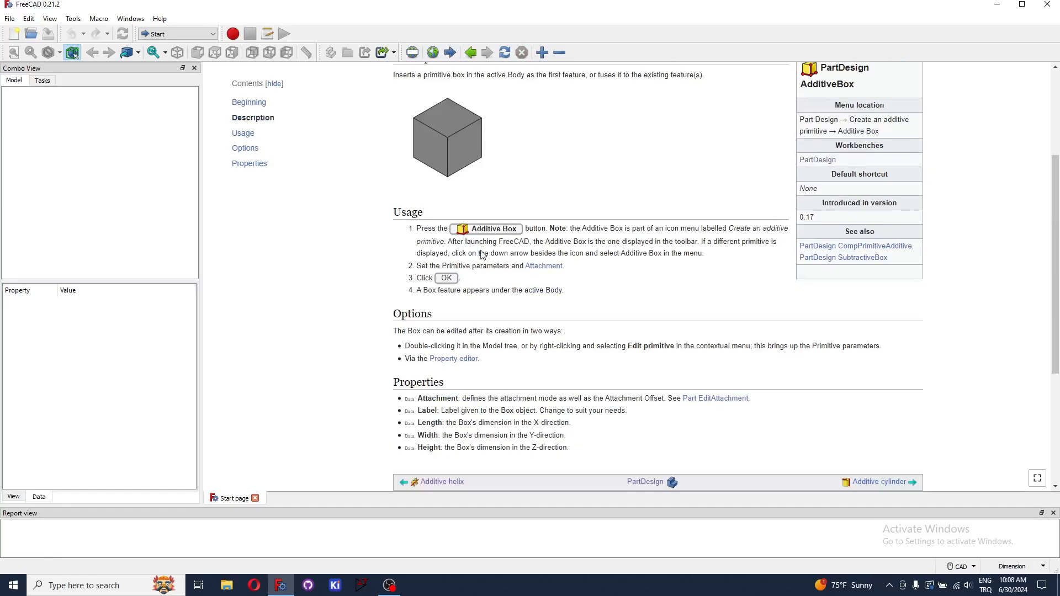
pyautogui.scroll(-4, 483, 254)
pyautogui.scroll(3, 487, 264)
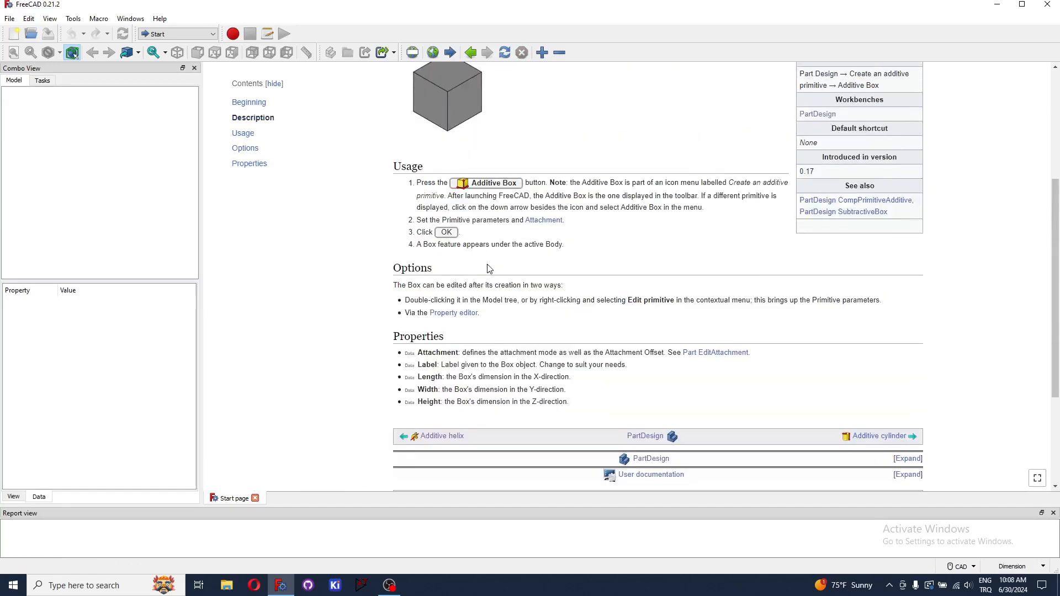
pyautogui.scroll(3, 488, 269)
pyautogui.scroll(2, 479, 267)
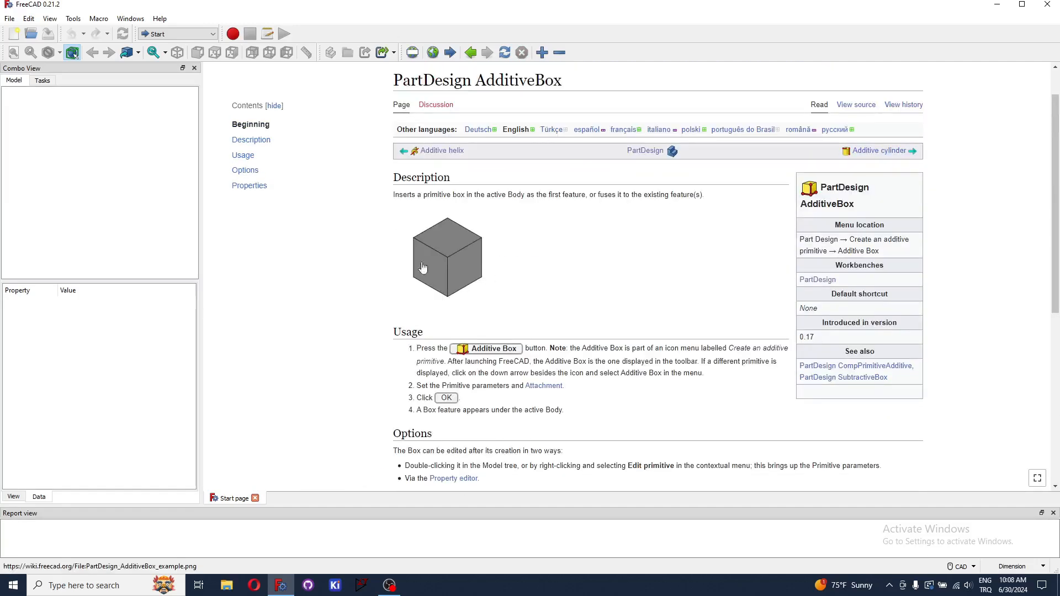
# Step: Switch to the Part Design workbench, create a new empty document and show its model tree
pyautogui.click(188, 35)
pyautogui.click(202, 99)
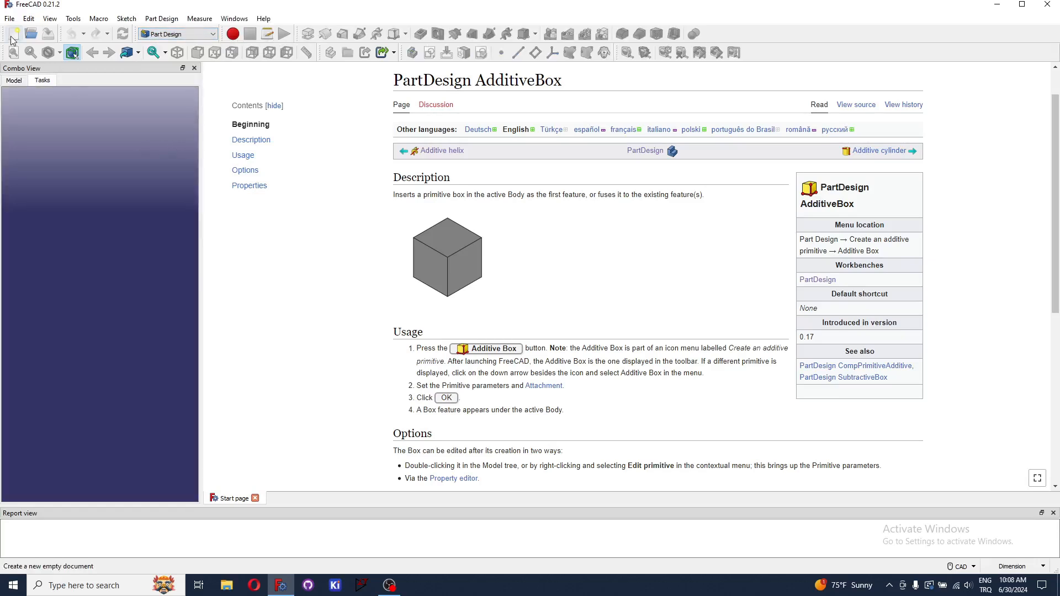
pyautogui.click(13, 35)
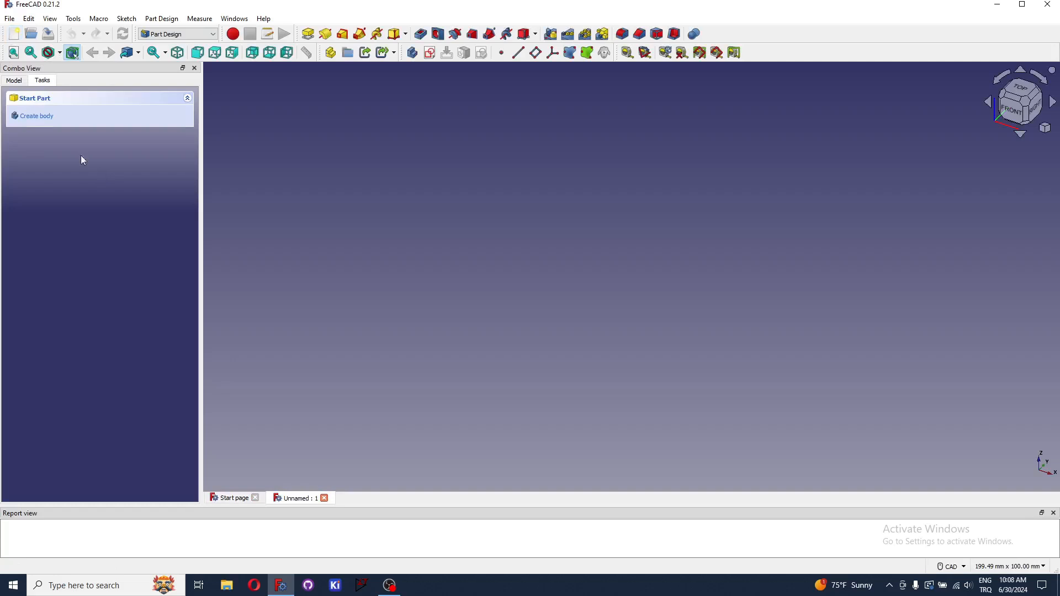
pyautogui.click(20, 83)
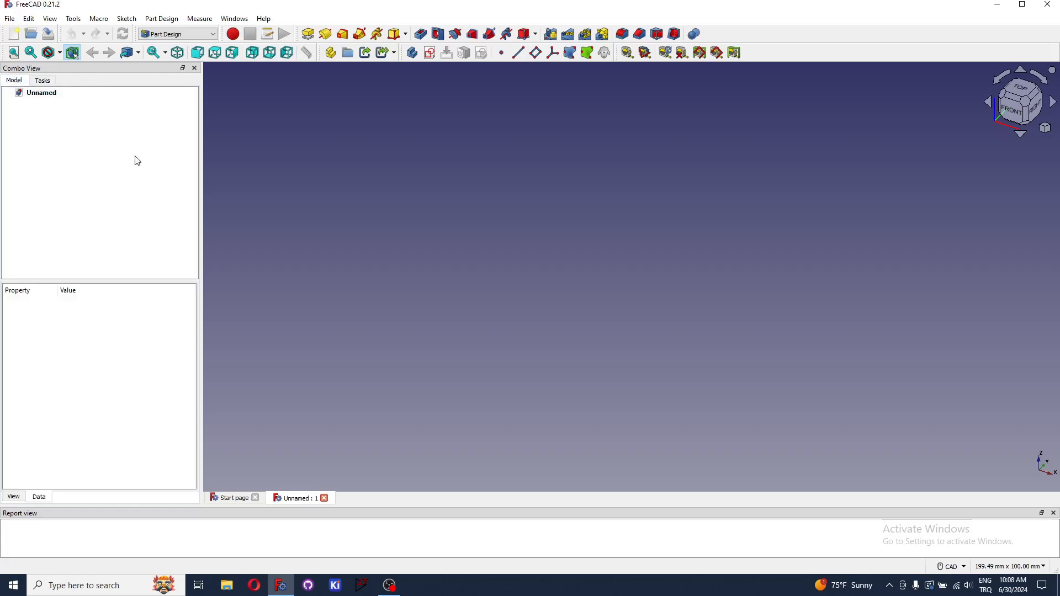
# Step: Start an additive box and attach it to the XY plane with the XY on plane mode
pyautogui.click(408, 35)
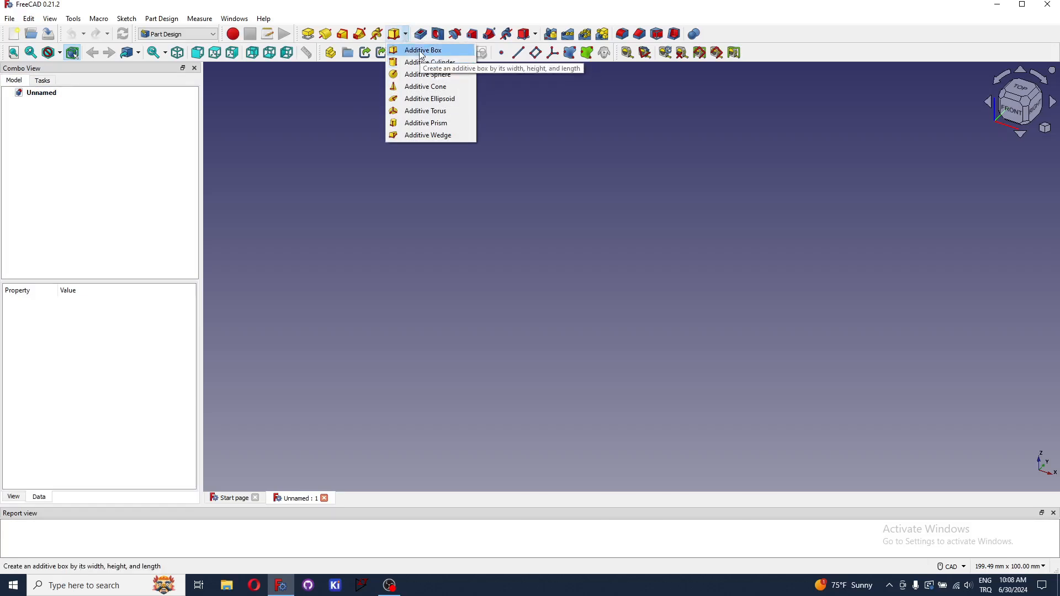
pyautogui.click(423, 51)
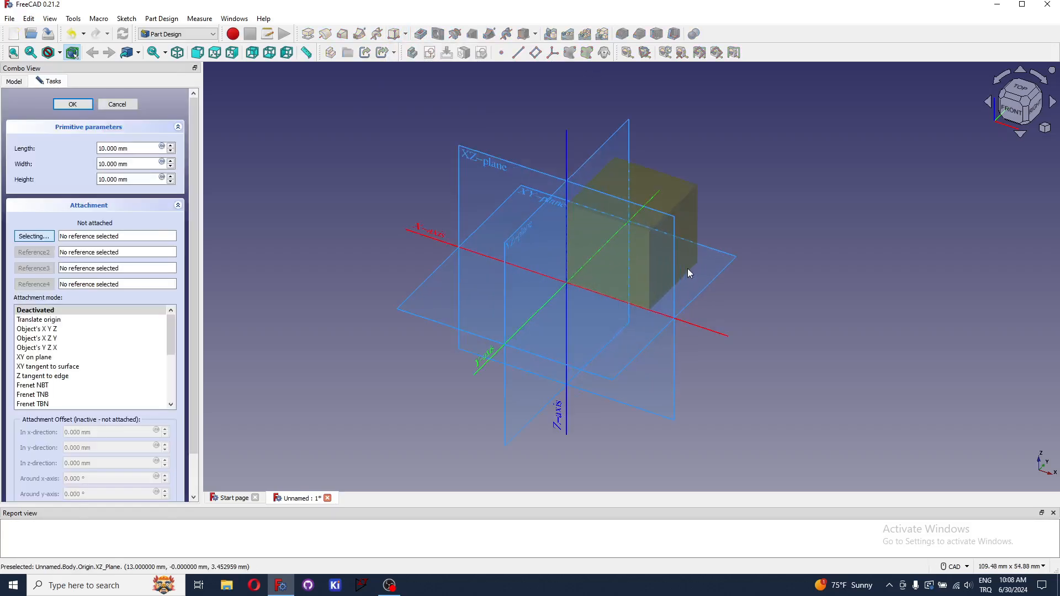
pyautogui.scroll(1, 688, 268)
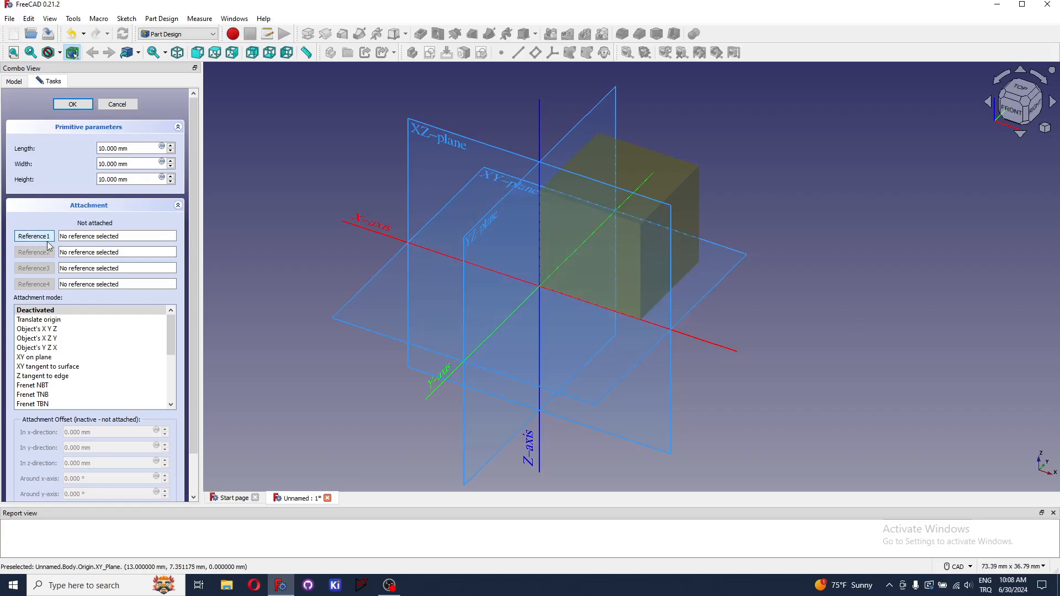
pyautogui.click(724, 274)
pyautogui.scroll(-5, 489, 228)
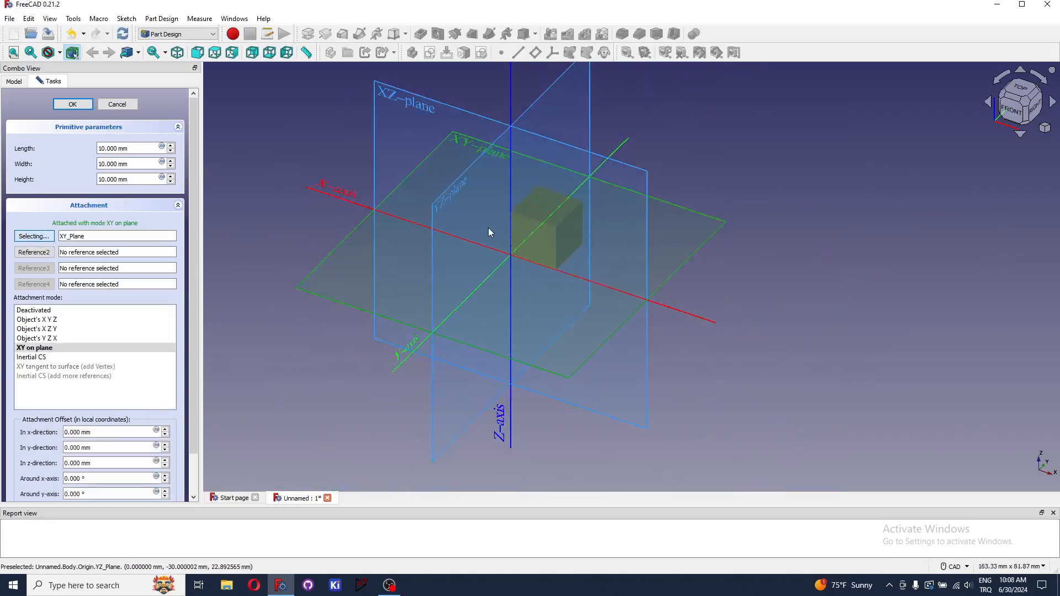
pyautogui.scroll(3, 522, 181)
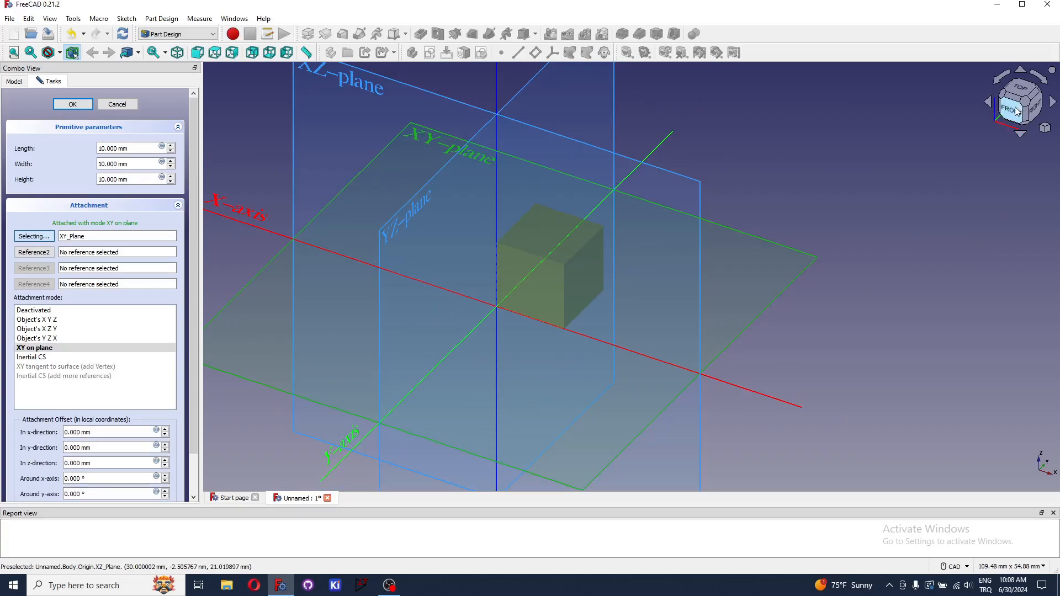
# Step: Set the box's length to 20 mm and width to 30 mm, and accept the feature
pyautogui.scroll(4, 585, 241)
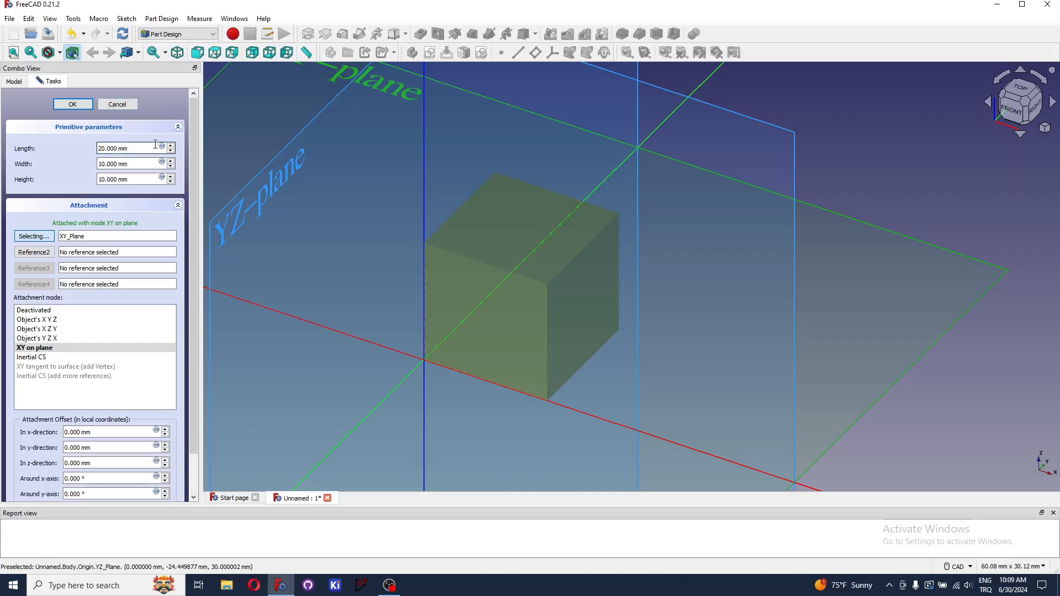
pyautogui.click(145, 164)
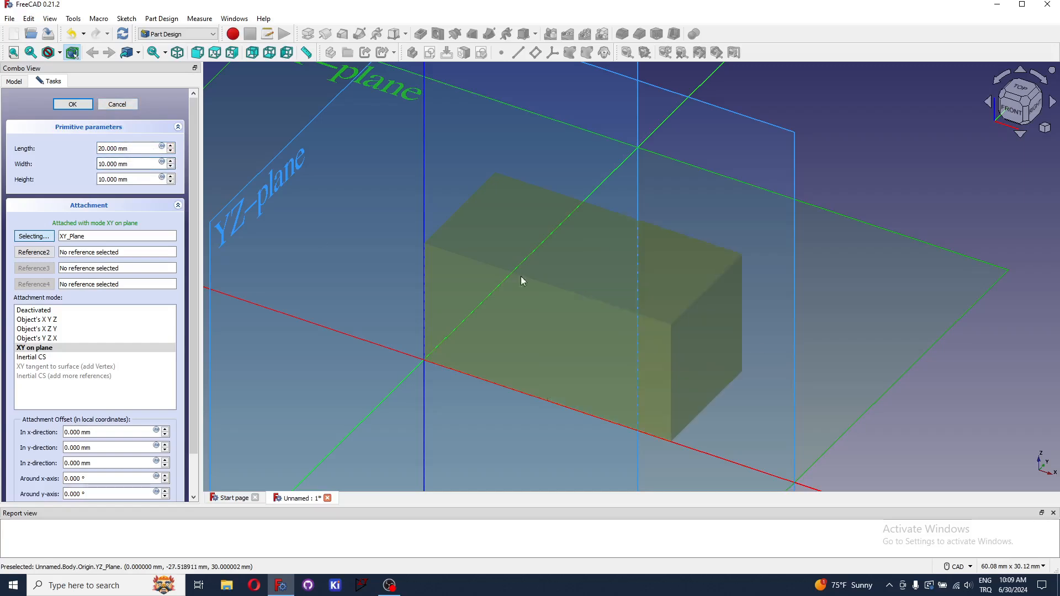
pyautogui.click(99, 164)
pyautogui.press('Delete')
pyautogui.press('Delete')
pyautogui.write('5')
pyautogui.press('Return')
pyautogui.scroll(-4, 639, 332)
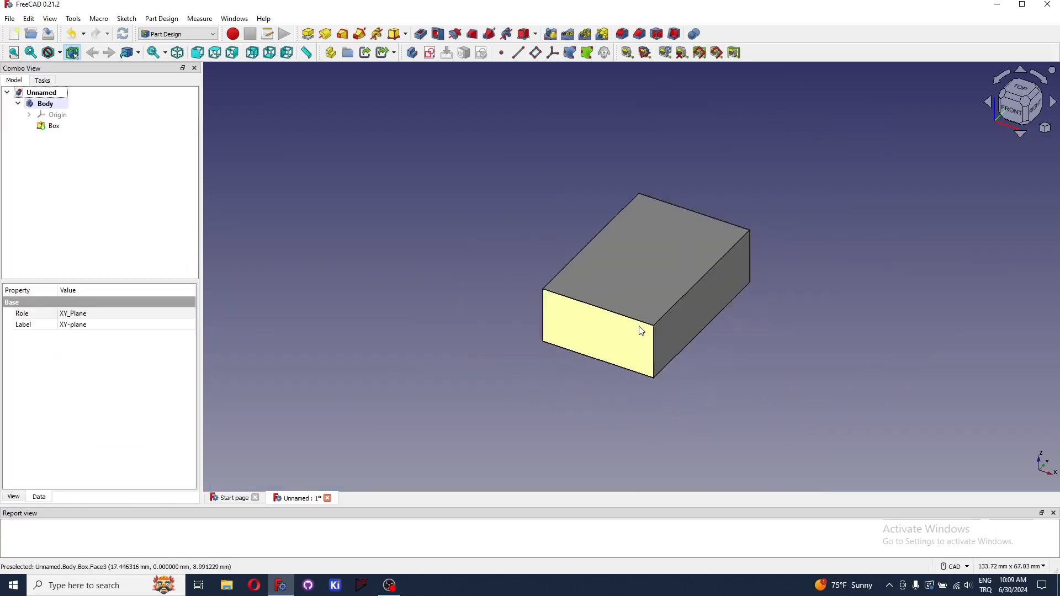
pyautogui.scroll(3, 698, 267)
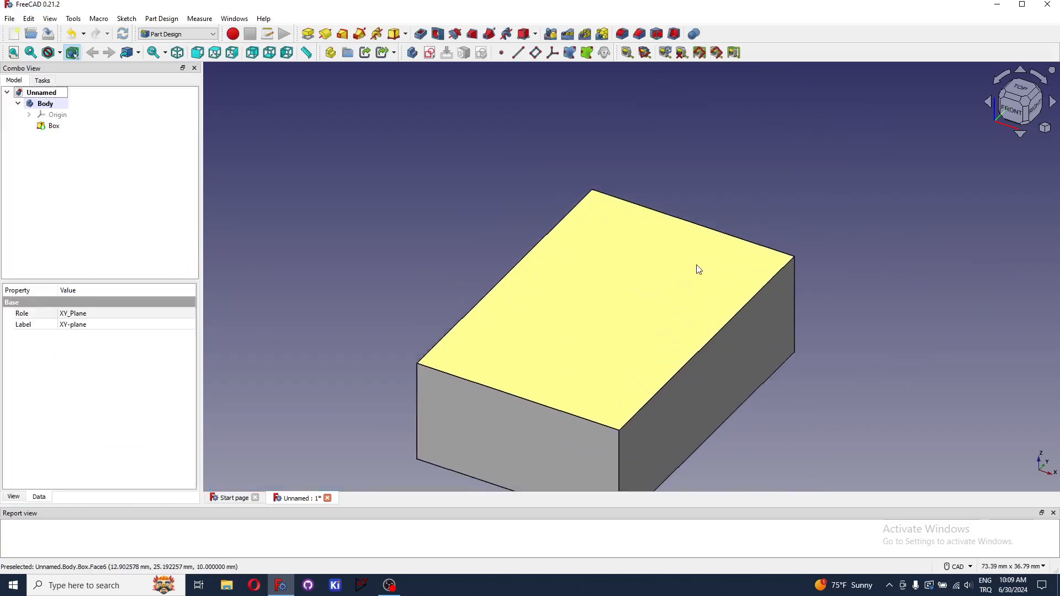
# Step: Reopen the box's primitive parameters and set its height to 5 mm
pyautogui.doubleClick(53, 127)
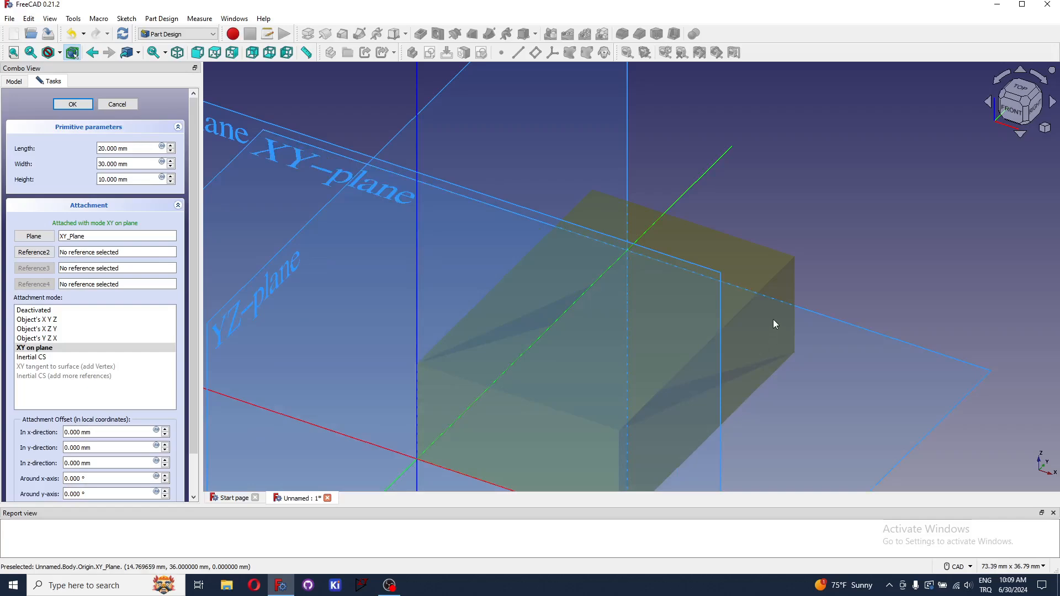
pyautogui.click(1012, 109)
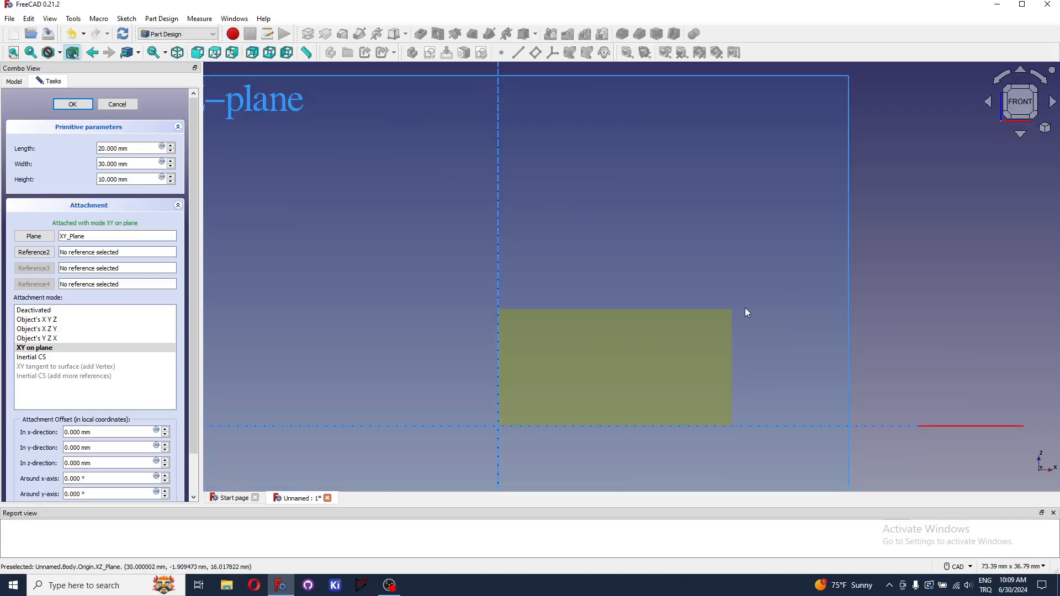
pyautogui.moveTo(757, 228)
pyautogui.mouseDown(button='middle')
pyautogui.moveTo(741, 263)
pyautogui.moveTo(767, 220)
pyautogui.mouseUp(button='middle')
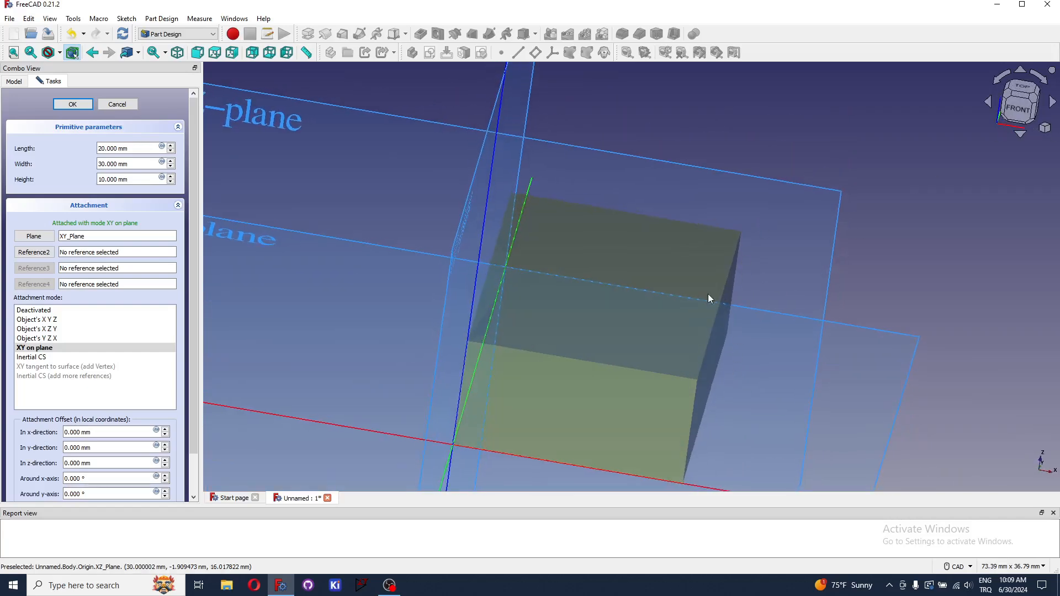
pyautogui.click(1023, 117)
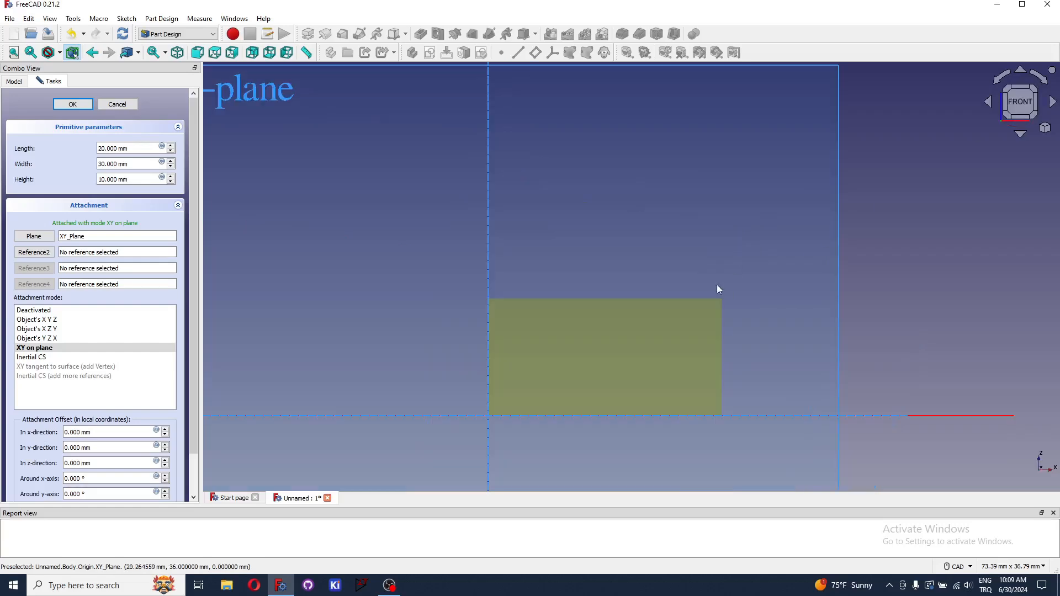
pyautogui.moveTo(593, 364); pyautogui.dragTo(840, 308, button='middle')
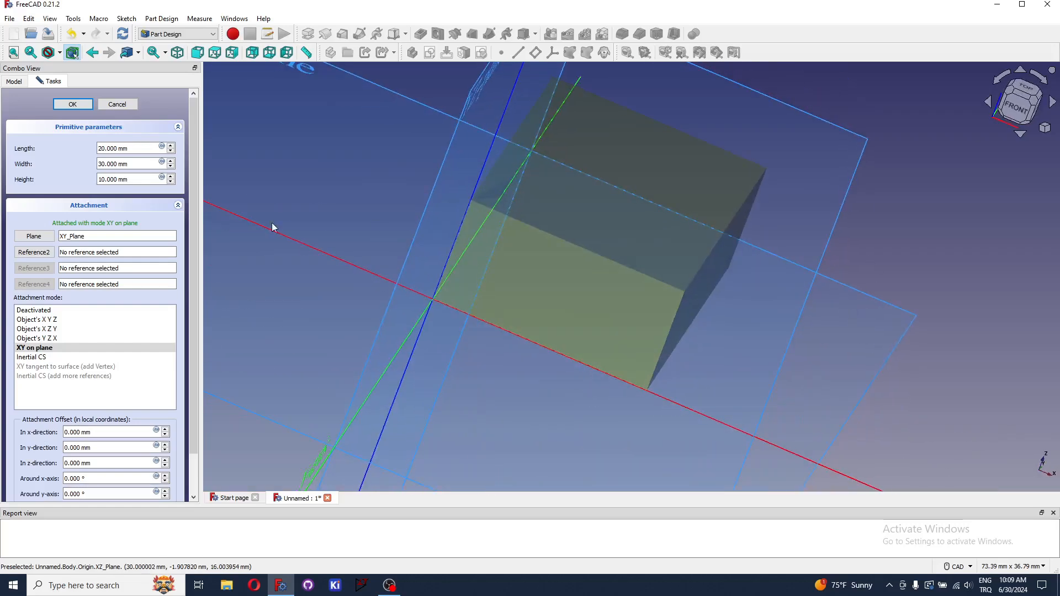
pyautogui.click(101, 182)
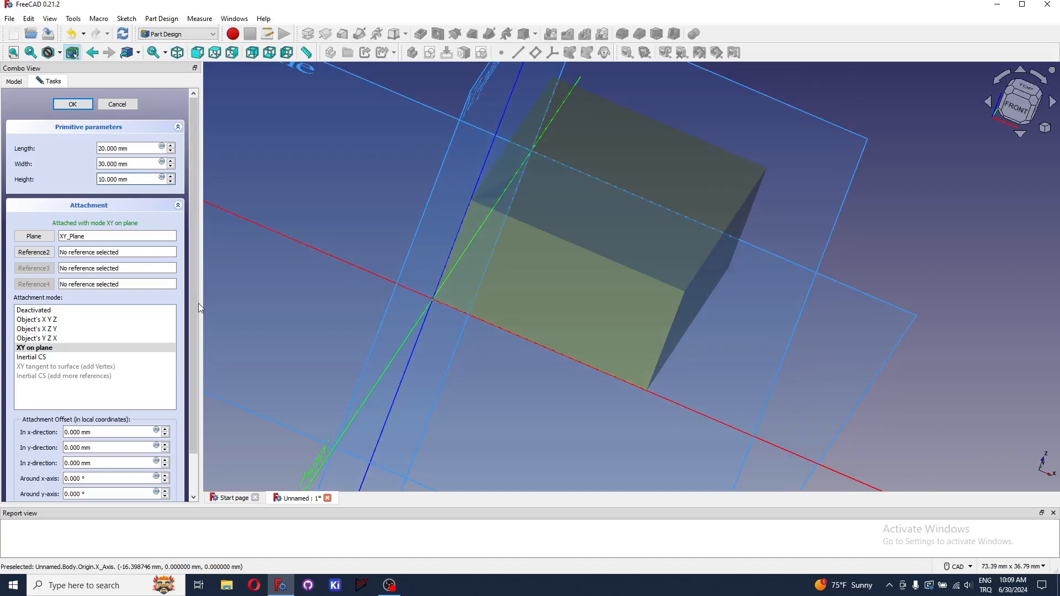
pyautogui.press('BackSpace')
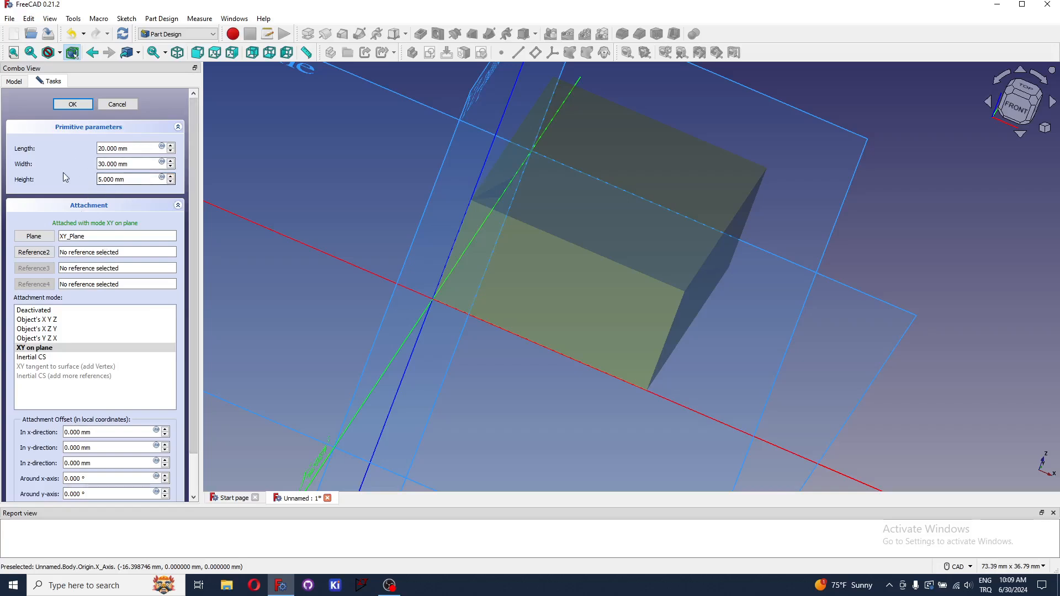
pyautogui.press('Return')
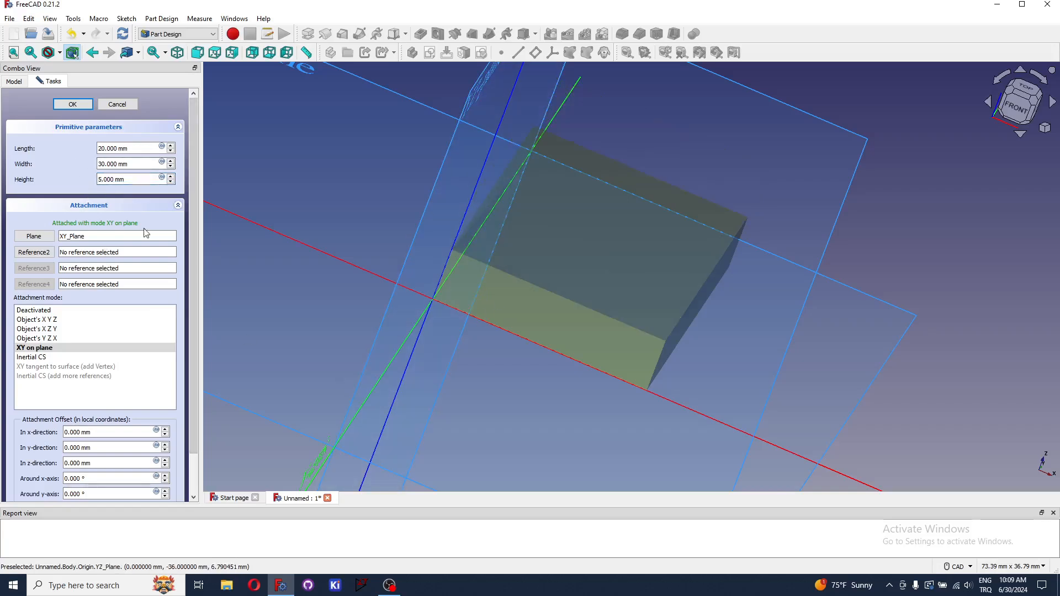
pyautogui.click(83, 105)
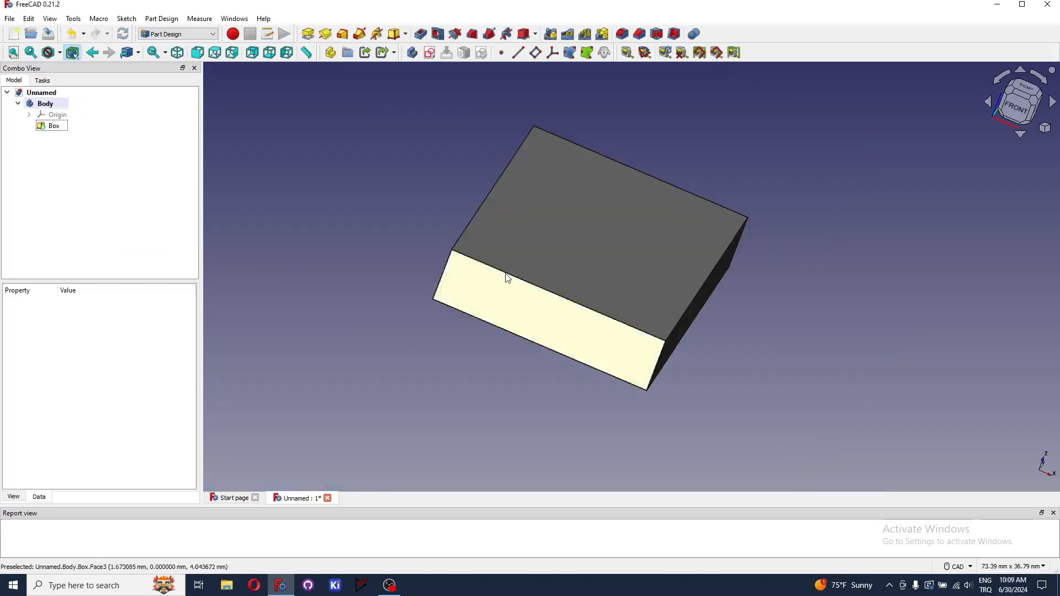
# Step: Add a second additive box of 10 × 10 × 10 mm, attached to the first box's top face in XY on plane mode
pyautogui.click(13, 53)
pyautogui.click(178, 53)
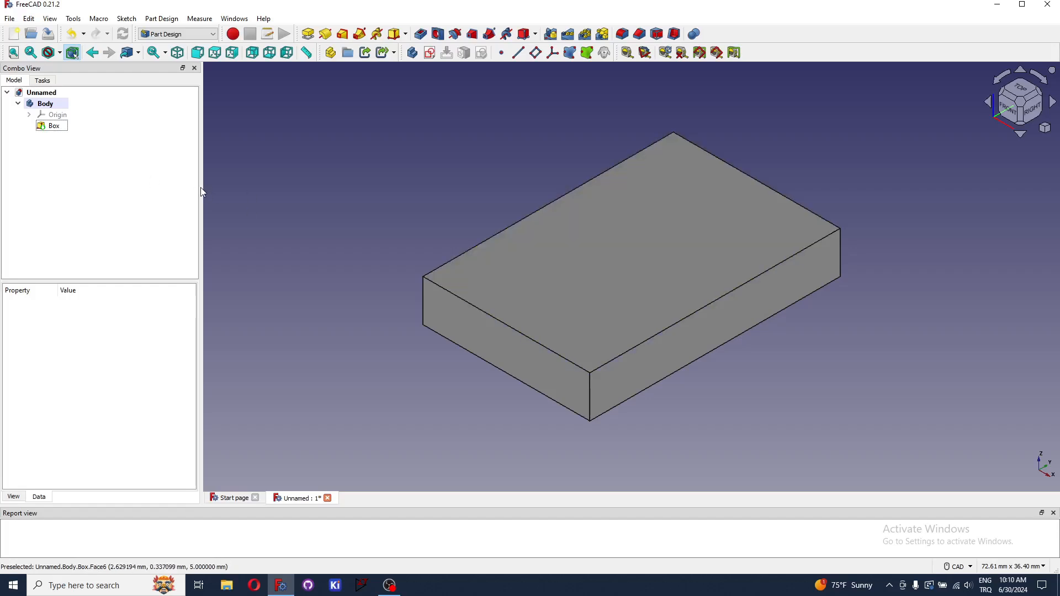
pyautogui.click(411, 38)
pyautogui.click(423, 49)
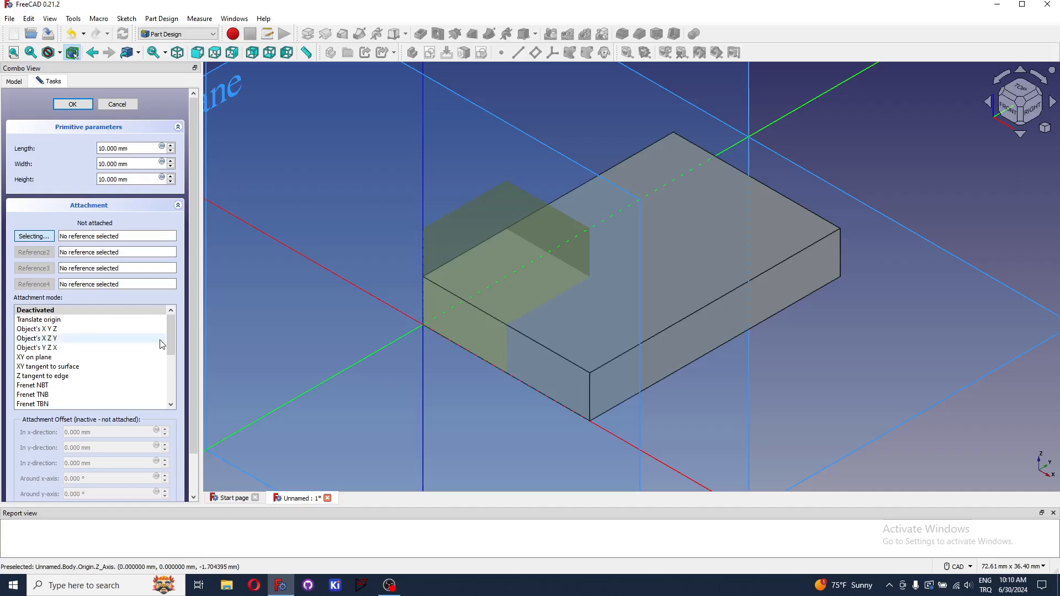
pyautogui.click(705, 234)
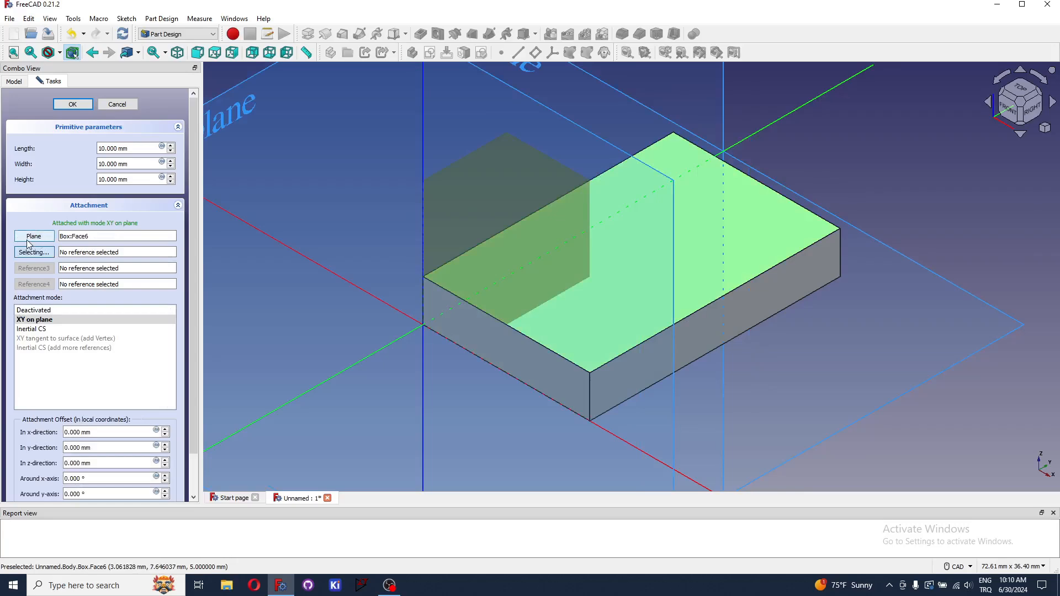
pyautogui.moveTo(419, 340); pyautogui.dragTo(665, 372, button='middle')
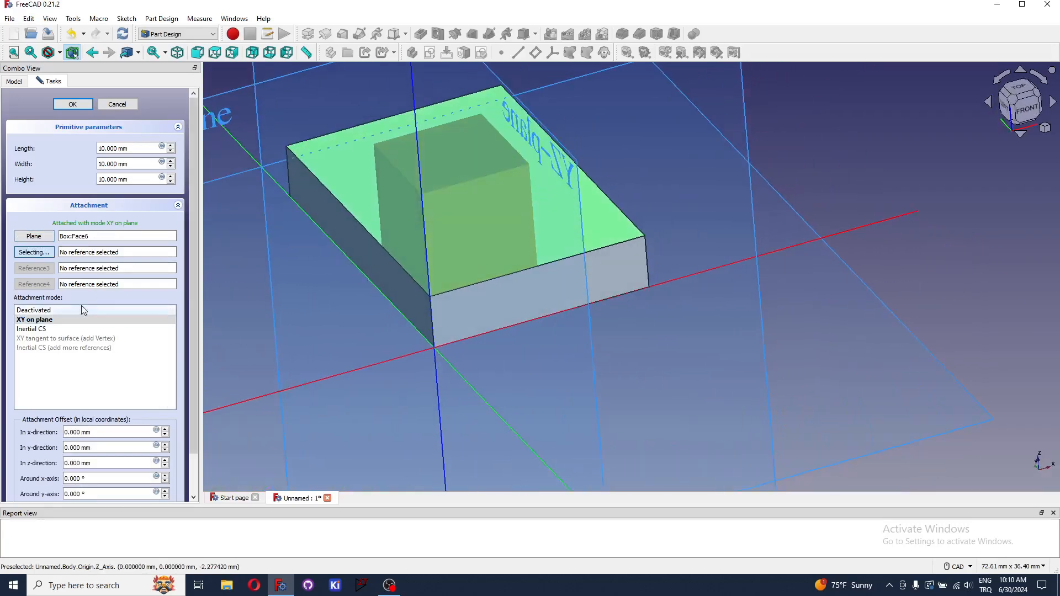
pyautogui.moveTo(530, 331); pyautogui.dragTo(708, 239, button='middle')
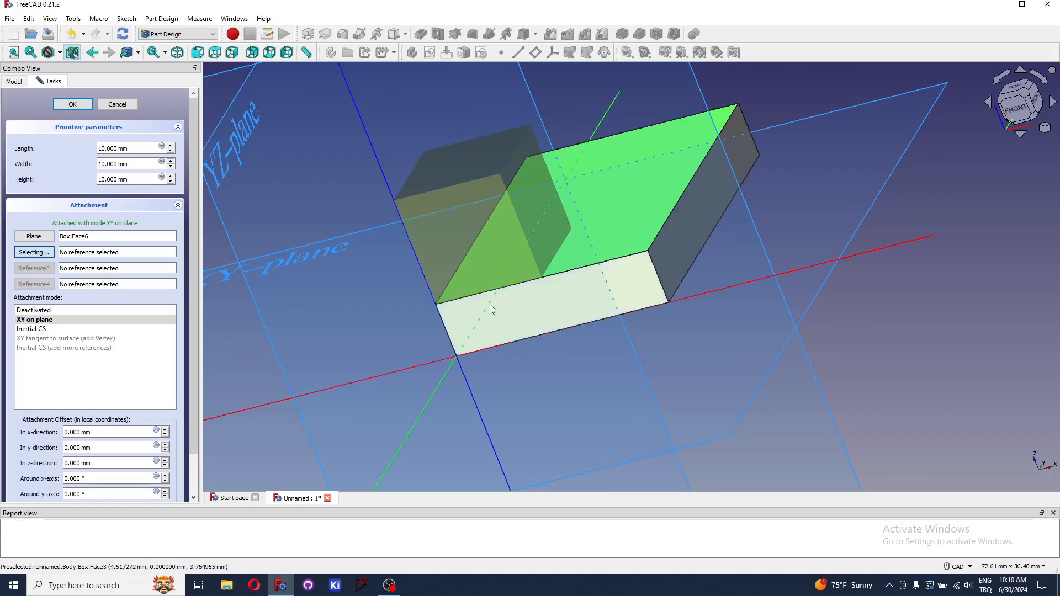
pyautogui.click(71, 104)
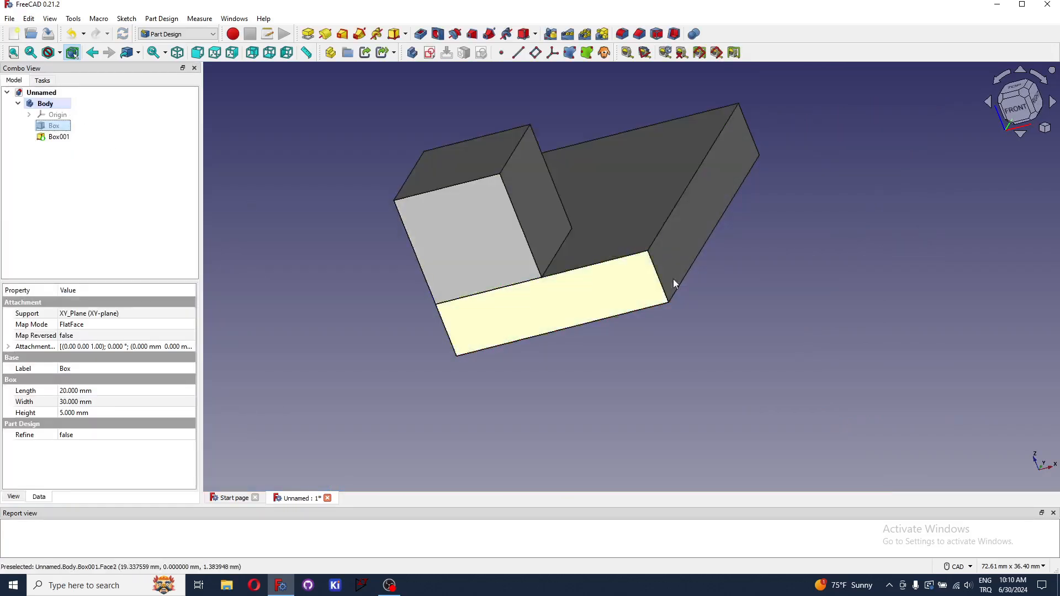
pyautogui.moveTo(781, 248); pyautogui.dragTo(759, 255, button='middle')
pyautogui.scroll(-6, 759, 255)
pyautogui.scroll(6, 721, 151)
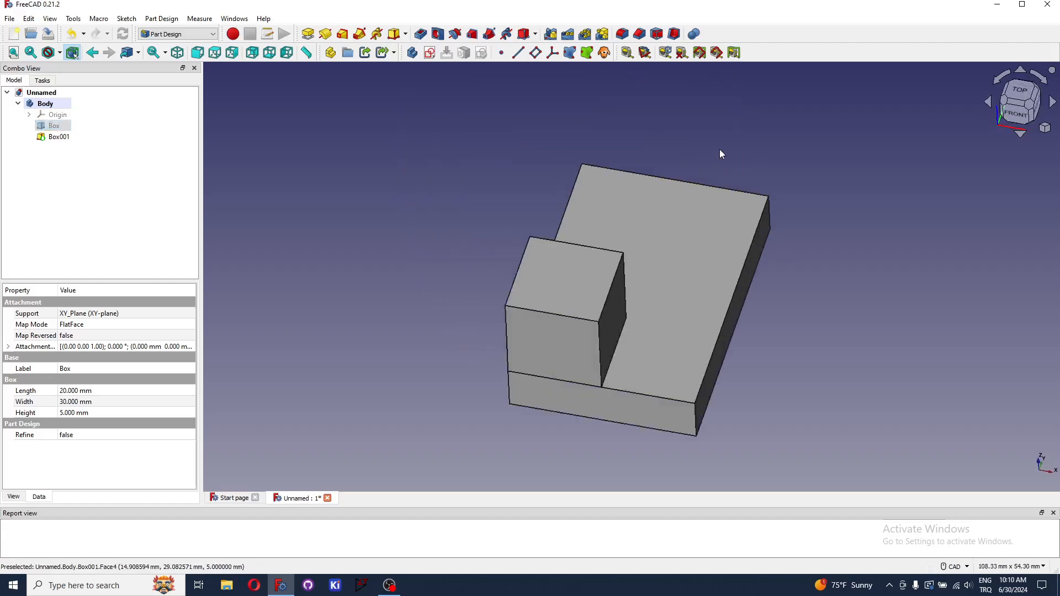
pyautogui.moveTo(690, 335); pyautogui.dragTo(751, 290, button='middle')
pyautogui.moveTo(865, 313); pyautogui.dragTo(864, 360, button='middle')
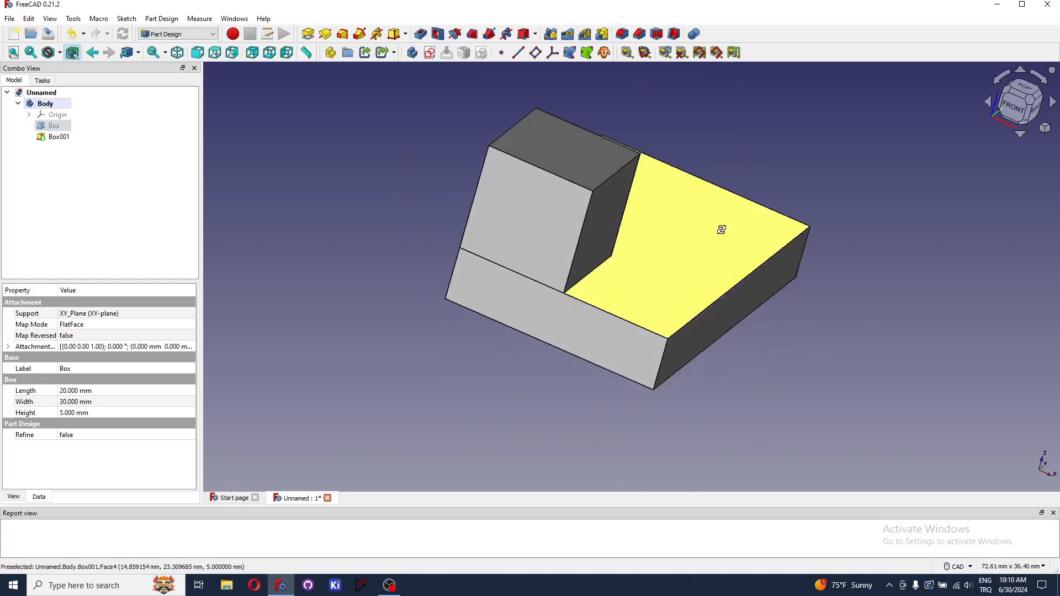
pyautogui.moveTo(722, 230); pyautogui.dragTo(684, 244, button='middle')
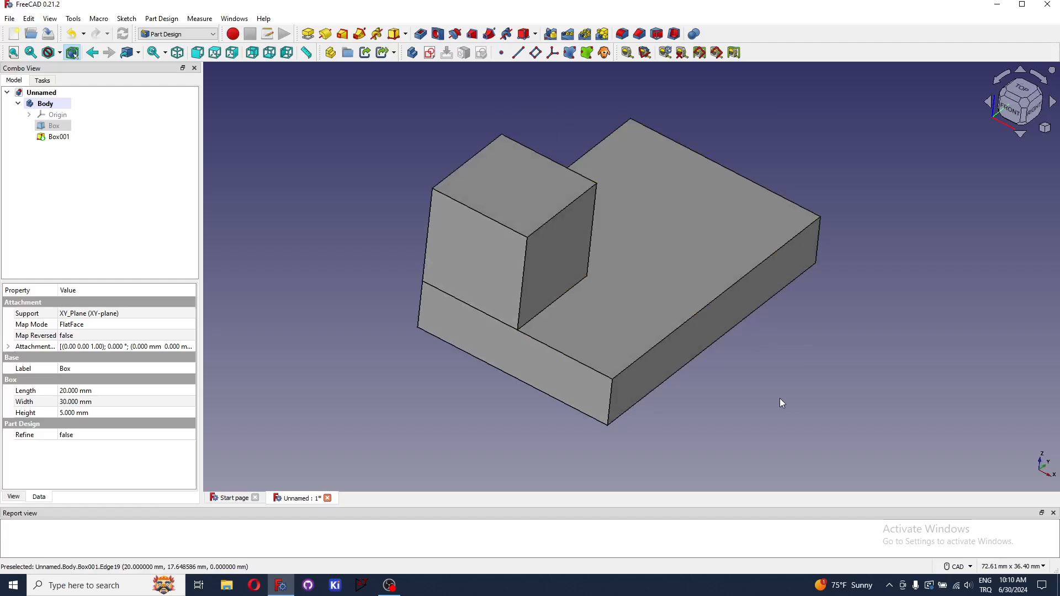